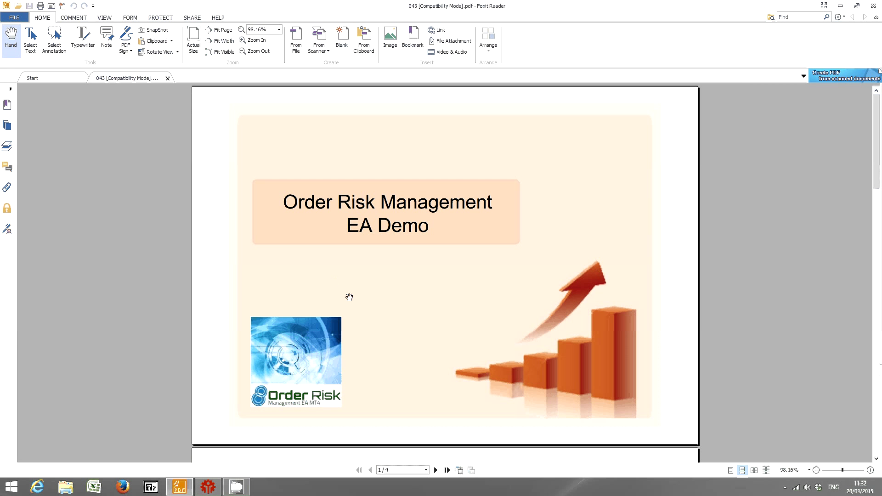
# Step: Scroll the PDF from the title page to page 2, the 'ORM EA Quick Demonstation' slide
pyautogui.scroll(-5, 375, 326)
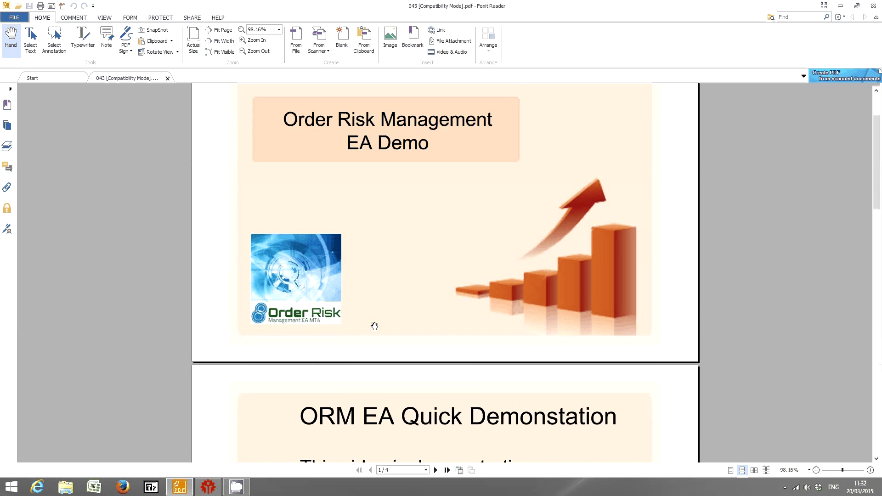
pyautogui.scroll(-6, 374, 327)
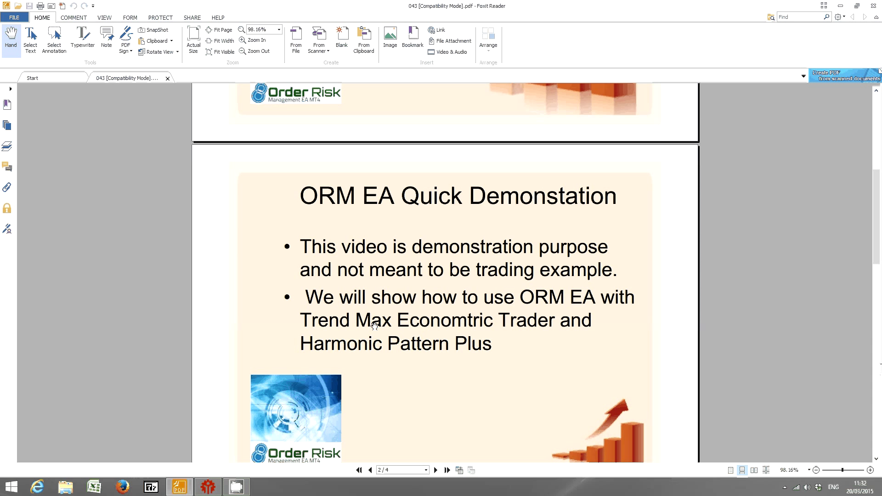
pyautogui.scroll(-1, 511, 311)
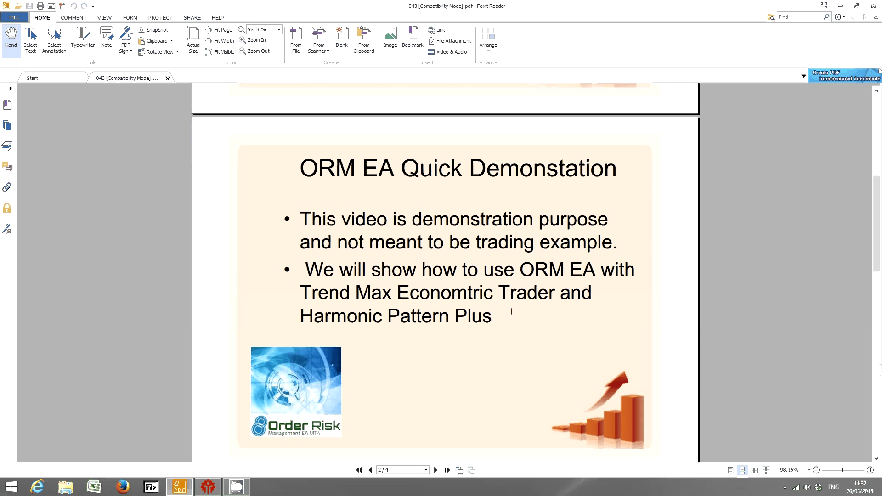
pyautogui.scroll(-8, 511, 312)
# Step: Scroll down to page 3 of 4, the slide on known, fixed TP and SL
pyautogui.scroll(-4, 510, 315)
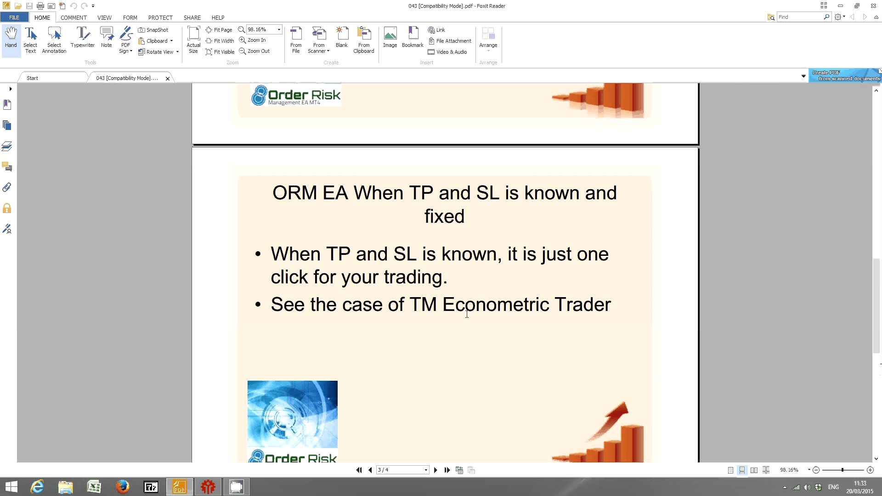
# Step: Show the EURUSD H1 chart in MetaTrader and enlarge the TM Econometric Trader indicator pane
pyautogui.click(208, 486)
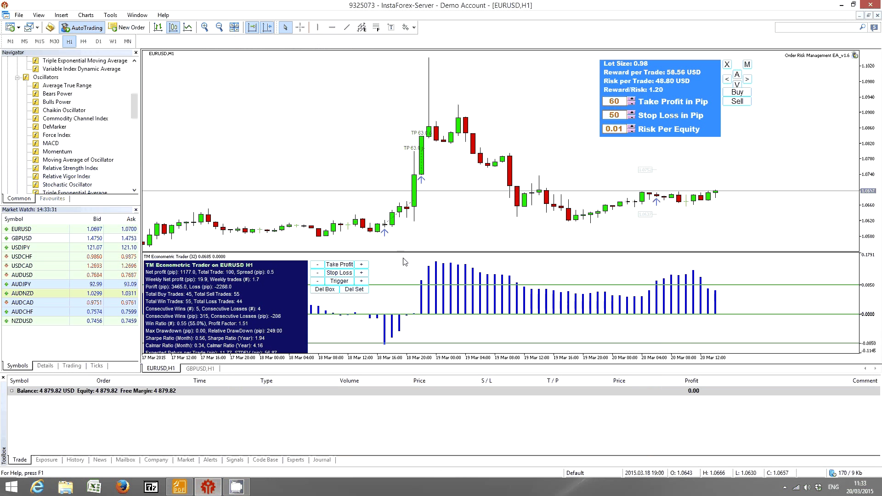
pyautogui.moveTo(378, 252); pyautogui.dragTo(387, 217)
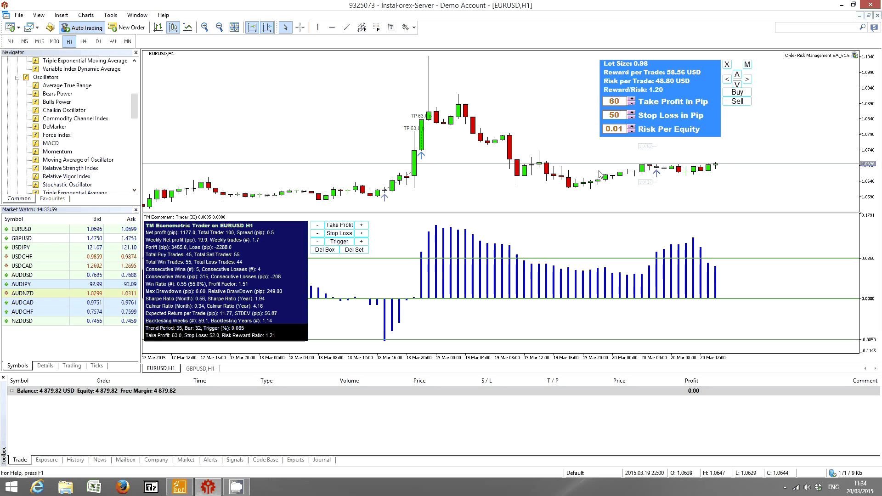
# Step: Change the ORM EA take profit from 60 to 63 pips and stop loss from 50 to 52 pips
pyautogui.click(622, 105)
pyautogui.press('BackSpace')
pyautogui.write('3')
pyautogui.press('Return')
pyautogui.click(614, 115)
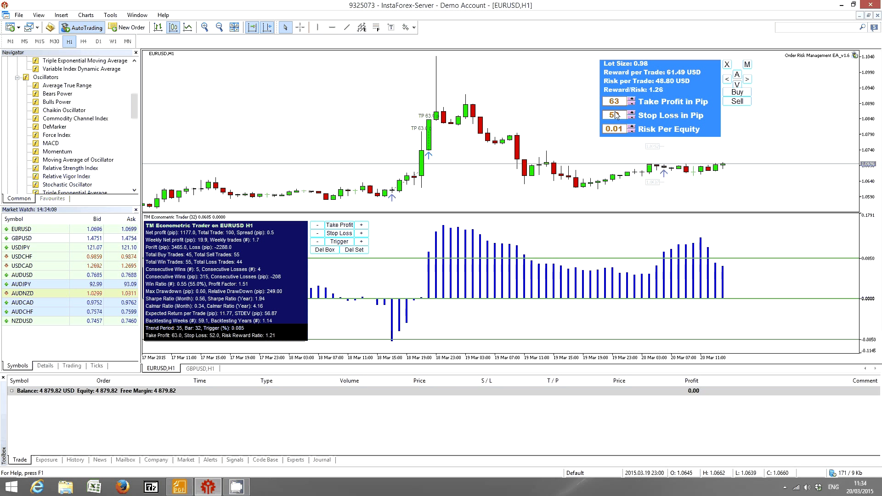
pyautogui.write('2')
pyautogui.press('Return')
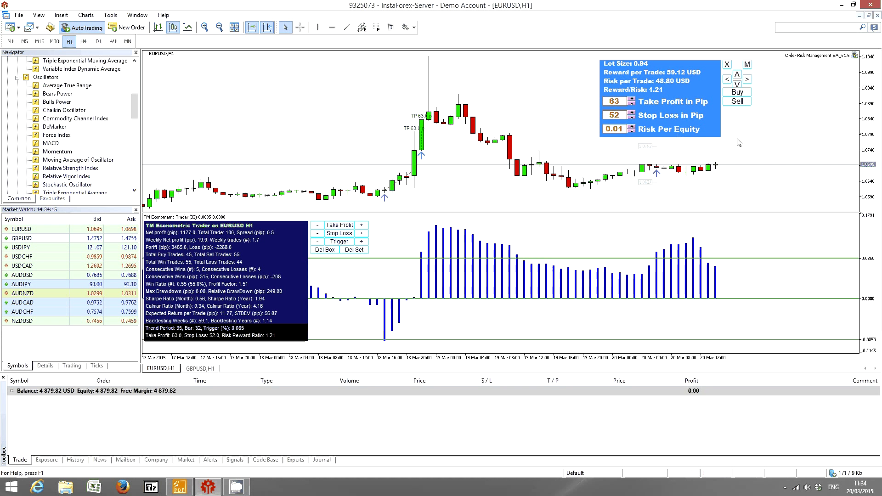
pyautogui.moveTo(736, 95)
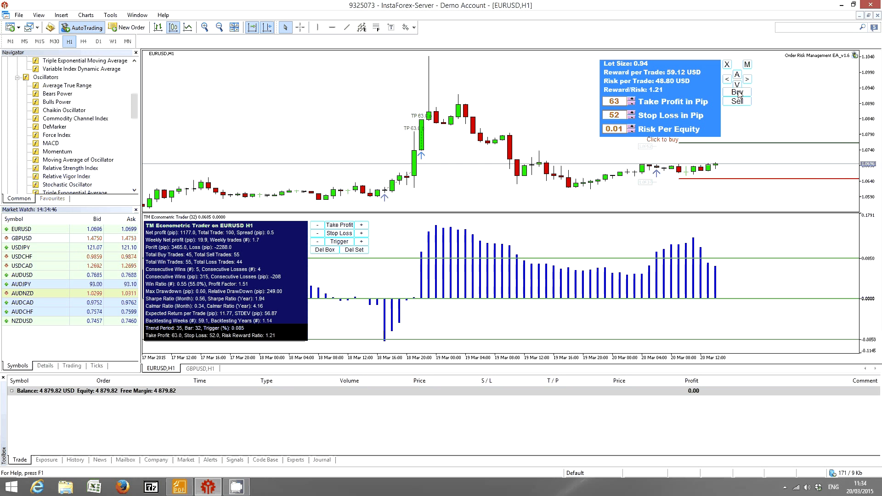
# Step: Place a 0.94-lot EURUSD buy at 1.0699 with stop loss 1.0647 and take profit 1.0762
pyautogui.click(737, 93)
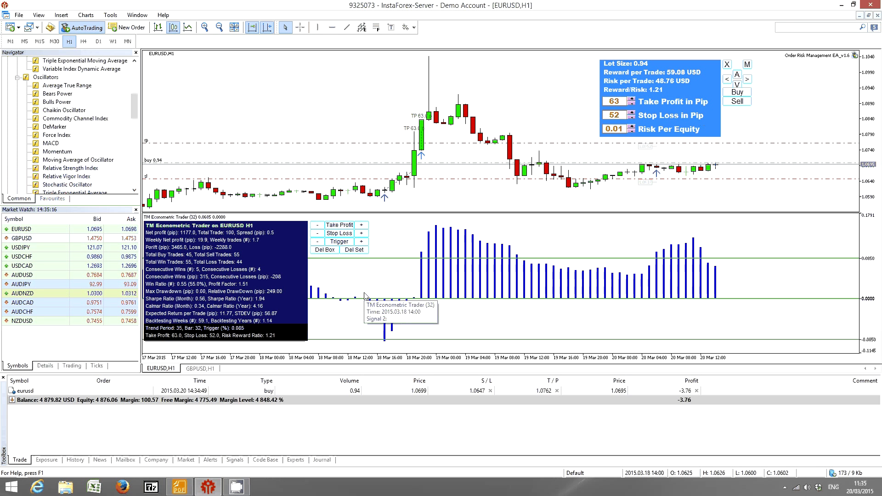
pyautogui.moveTo(380, 281)
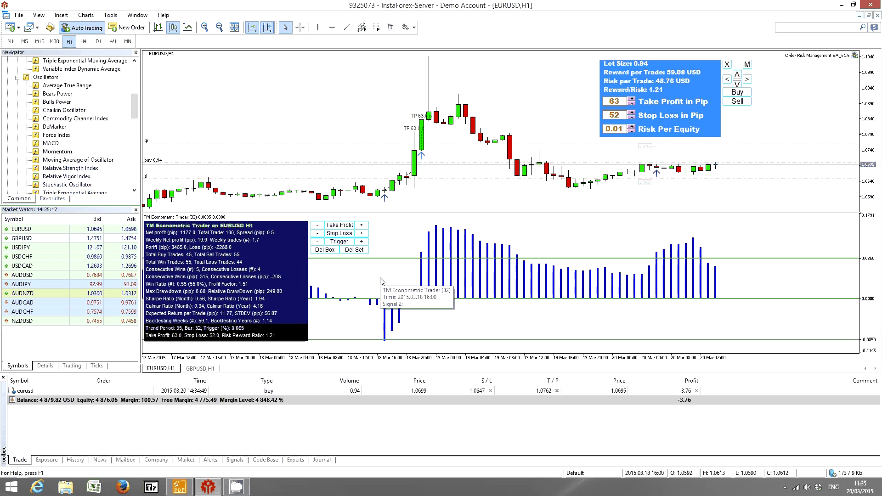
# Step: Switch to the slides, scroll to page 4 on unknown TP and SL, then return to MetaTrader
pyautogui.hotkey('alt', 'Tab')
pyautogui.scroll(-1, 345, 234)
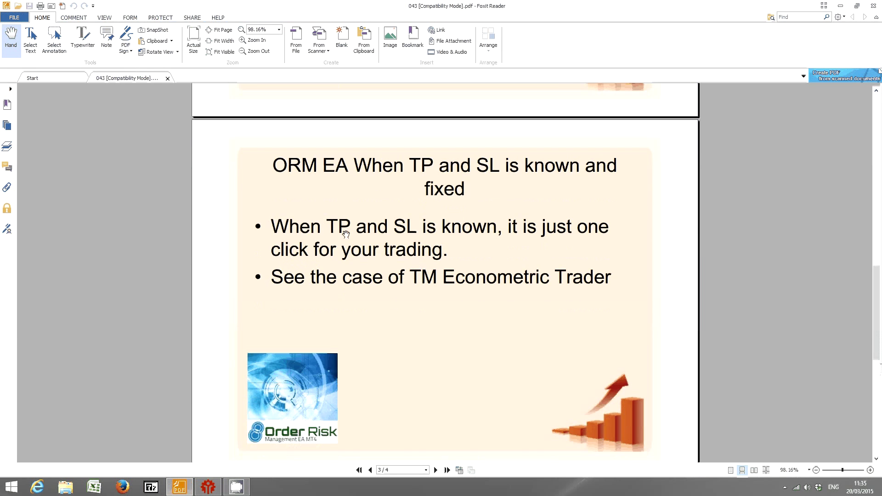
pyautogui.scroll(-10, 345, 235)
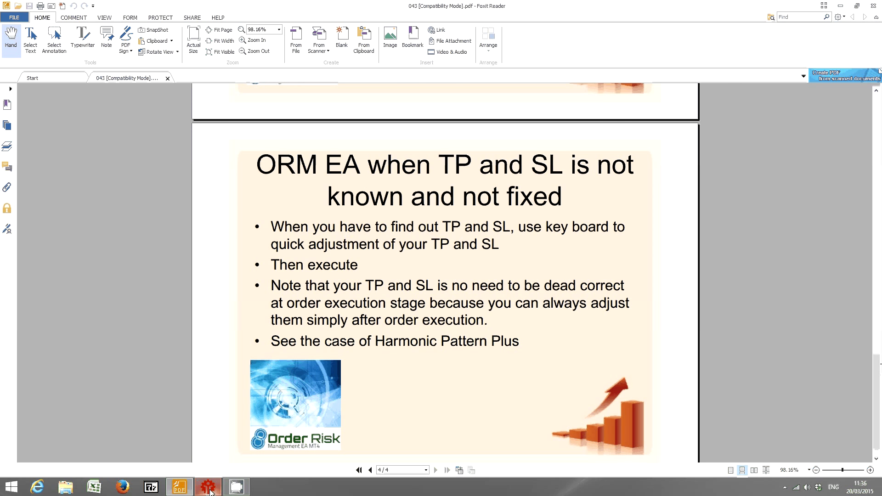
pyautogui.click(208, 488)
# Step: Display the AUDNZD H1 chart with the Harmonic Pattern Plus bullish butterfly over 71 bars
pyautogui.click(208, 369)
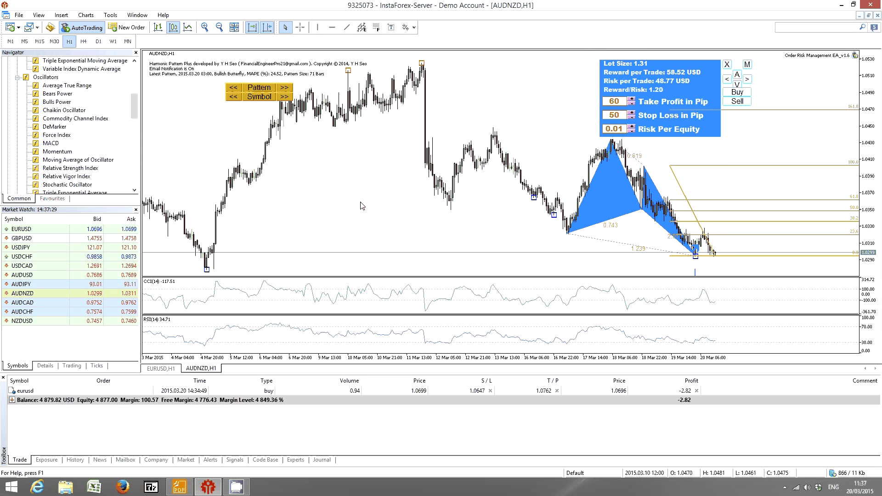
# Step: Switch the pattern chart to AUDCAD M15 and dismiss the bearish shark pattern alert
pyautogui.click(55, 42)
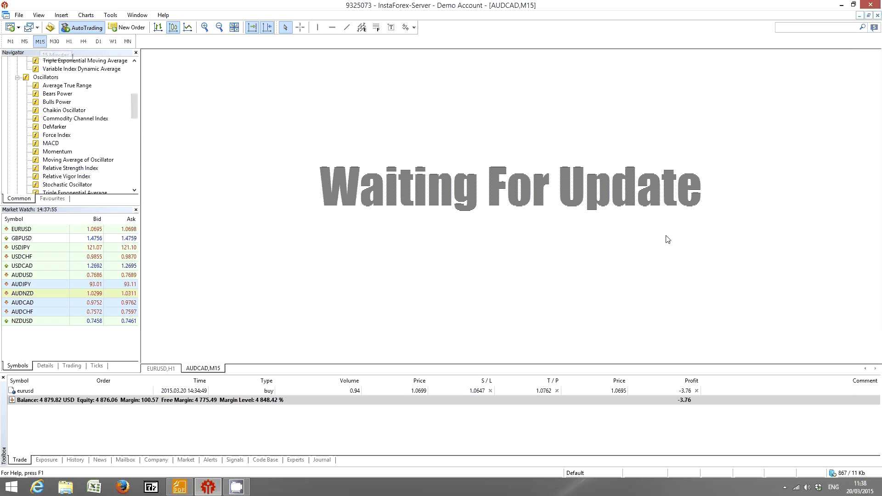
pyautogui.click(485, 102)
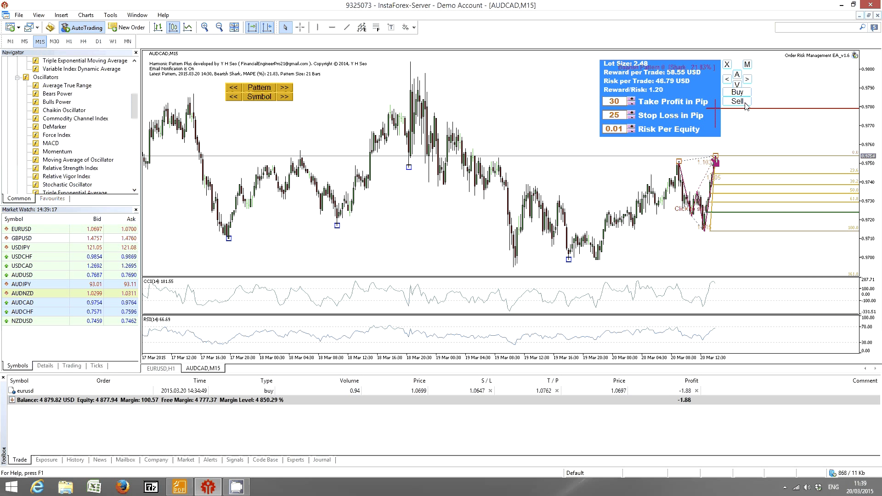
# Step: Lower take profit to 25 pips, open a 2.48-lot AUDCAD sell, and return to the slides
pyautogui.press('Down')
pyautogui.press('Down')
pyautogui.press('Down')
pyautogui.press('Down')
pyautogui.press('Down')
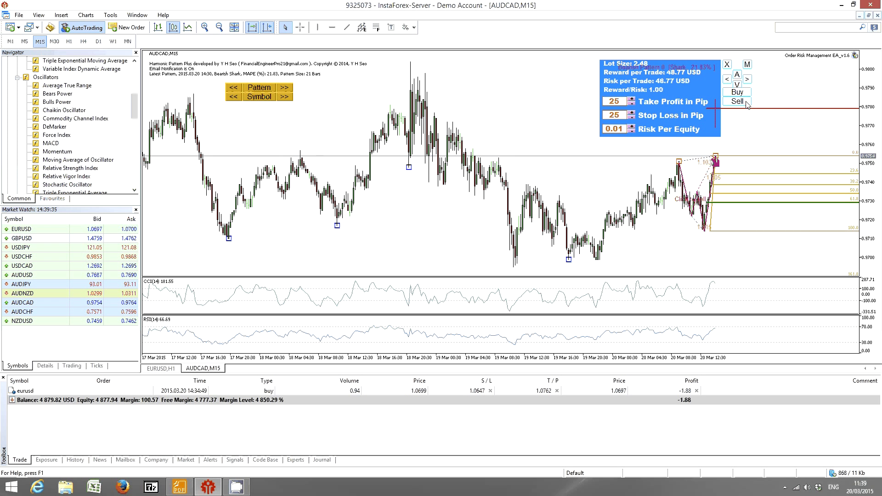
pyautogui.click(737, 102)
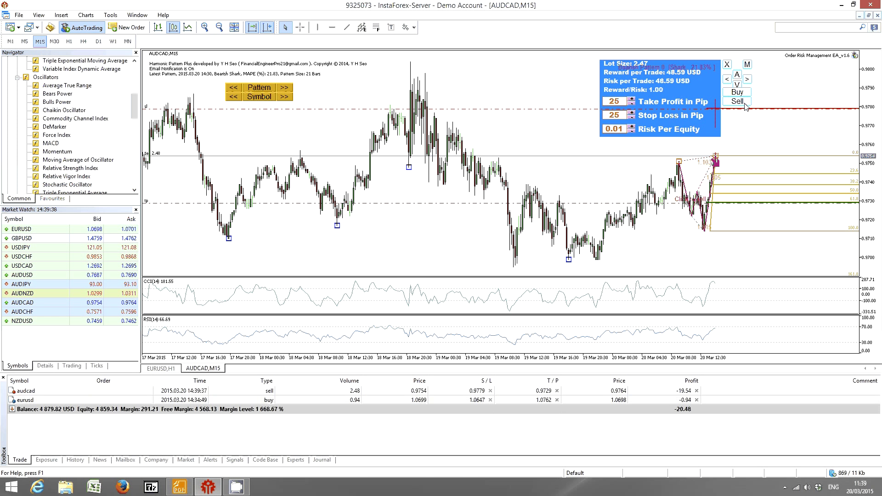
pyautogui.click(179, 486)
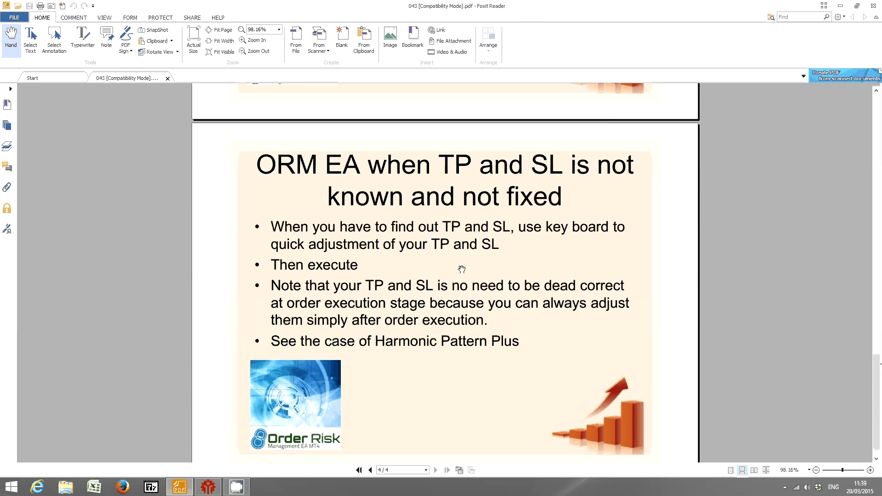
pyautogui.scroll(-1, 461, 269)
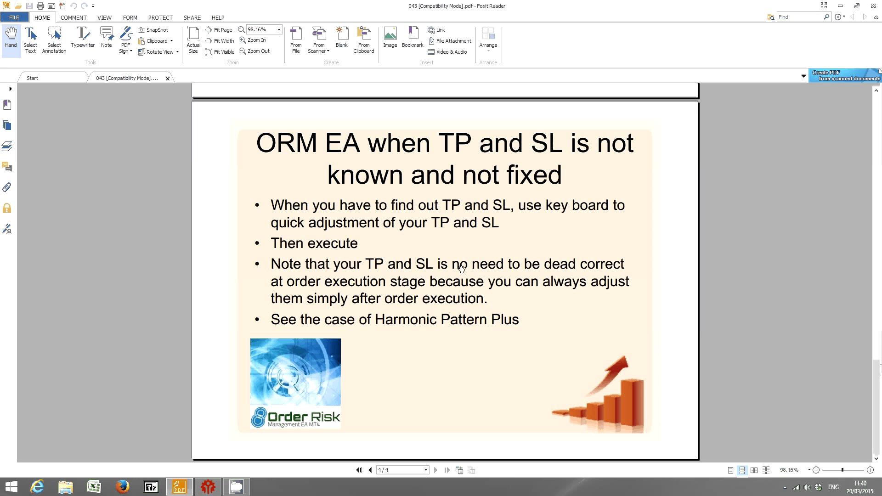
# Step: Return to MetaTrader's AUDCAD M15 chart showing the open AUDCAD sell and EURUSD buy
pyautogui.click(208, 486)
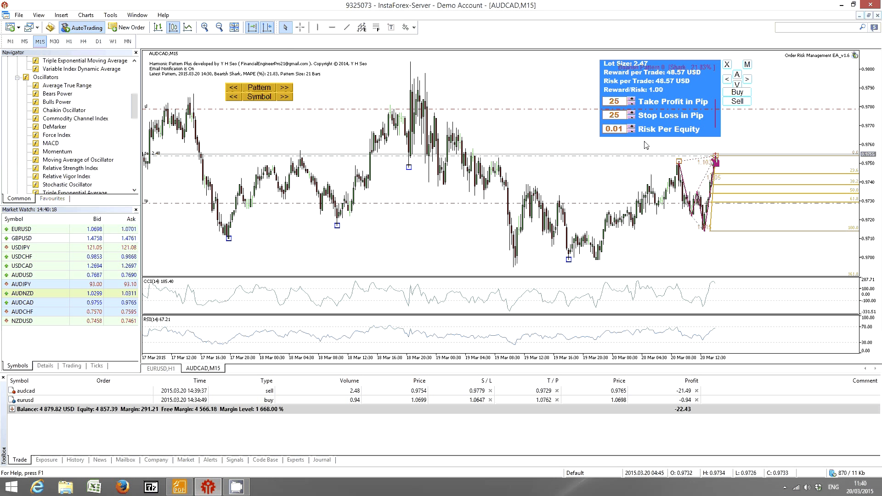